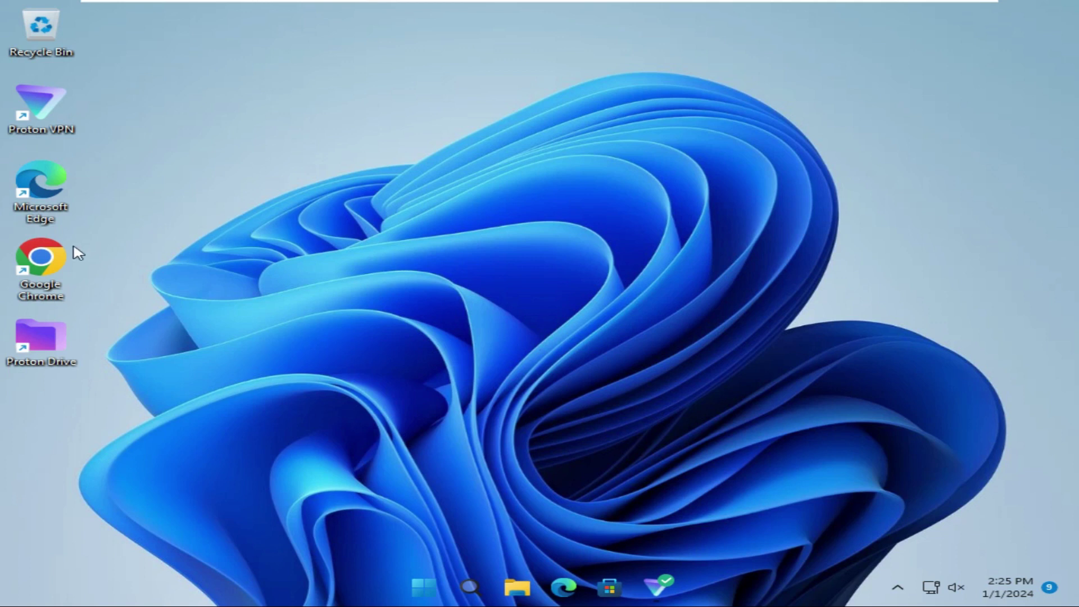
Step: Google 'anydesk download' in Chrome and open the 'Your Remote Desktop Software for Windows' result
double_click(51, 258)
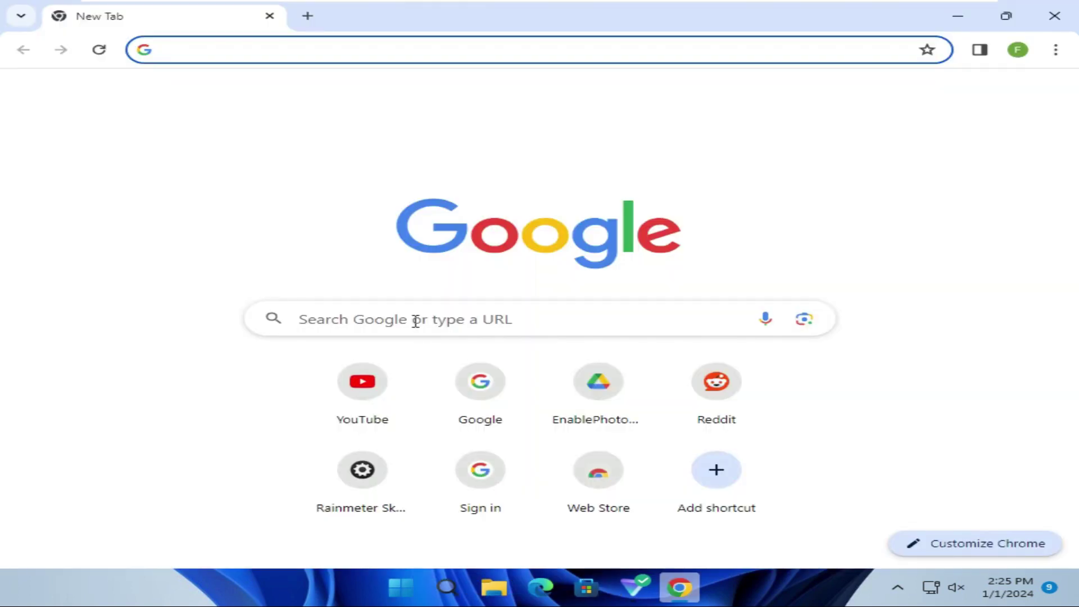
click(415, 319)
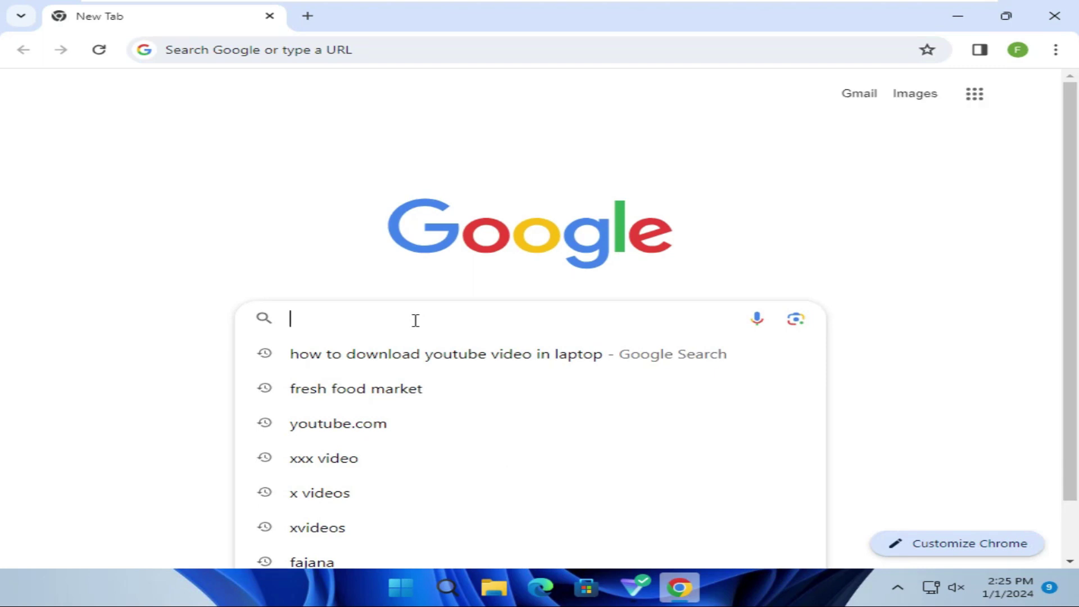
text(anydesk)
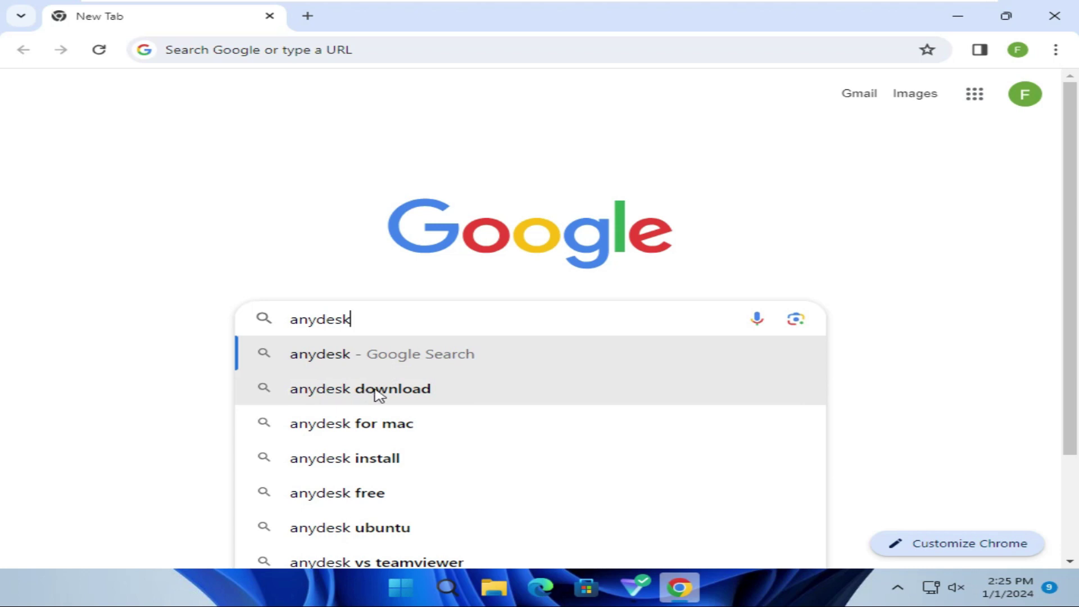
click(385, 389)
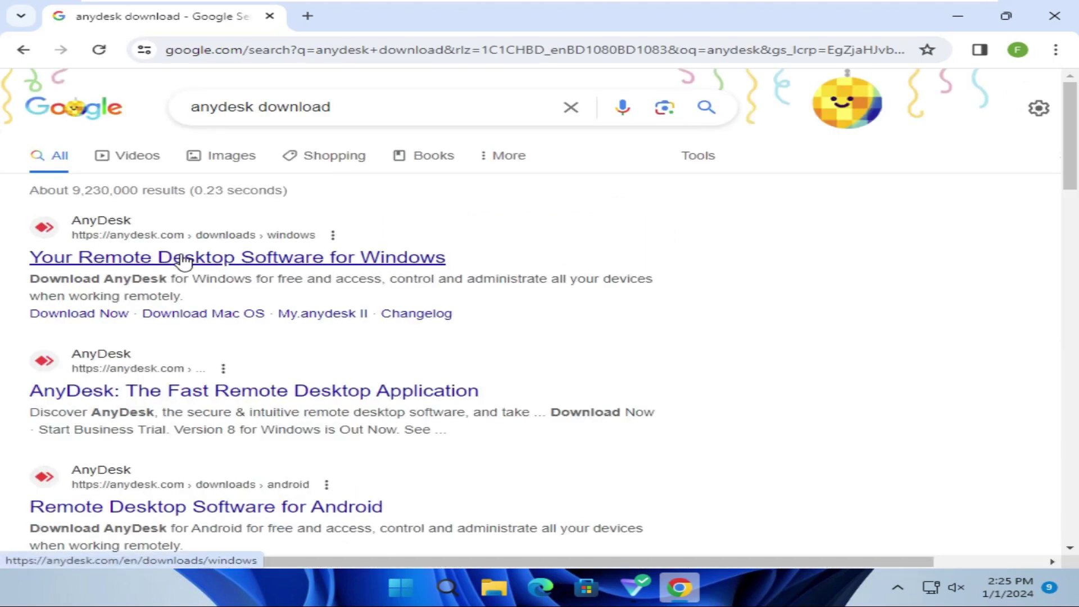
click(178, 262)
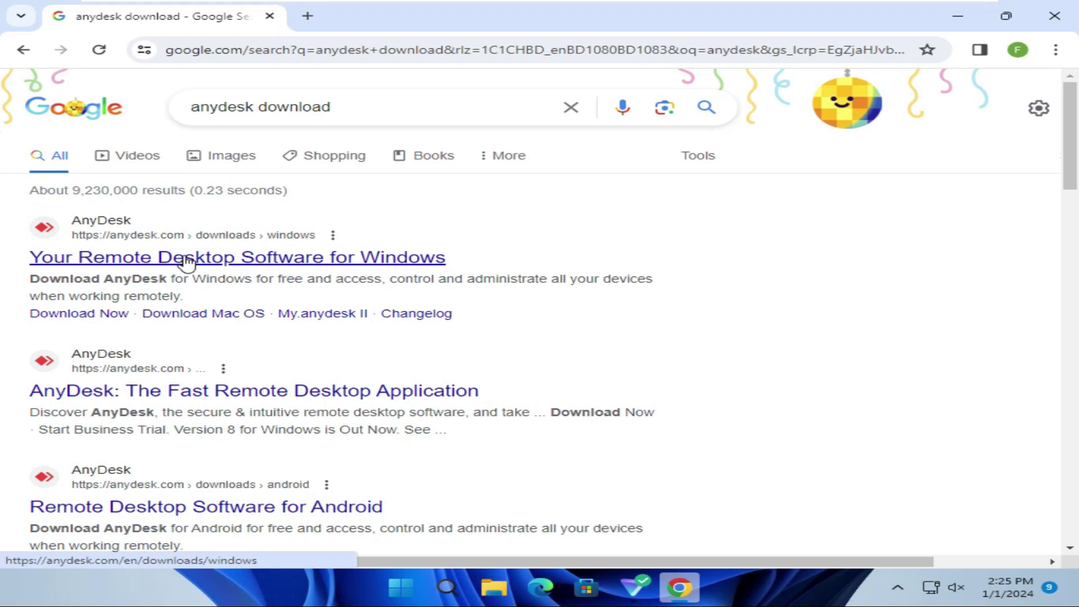
Step: Pick the Windows platform on AnyDesk's site and download AnyDesk.exe (5.3 MB)
click(191, 263)
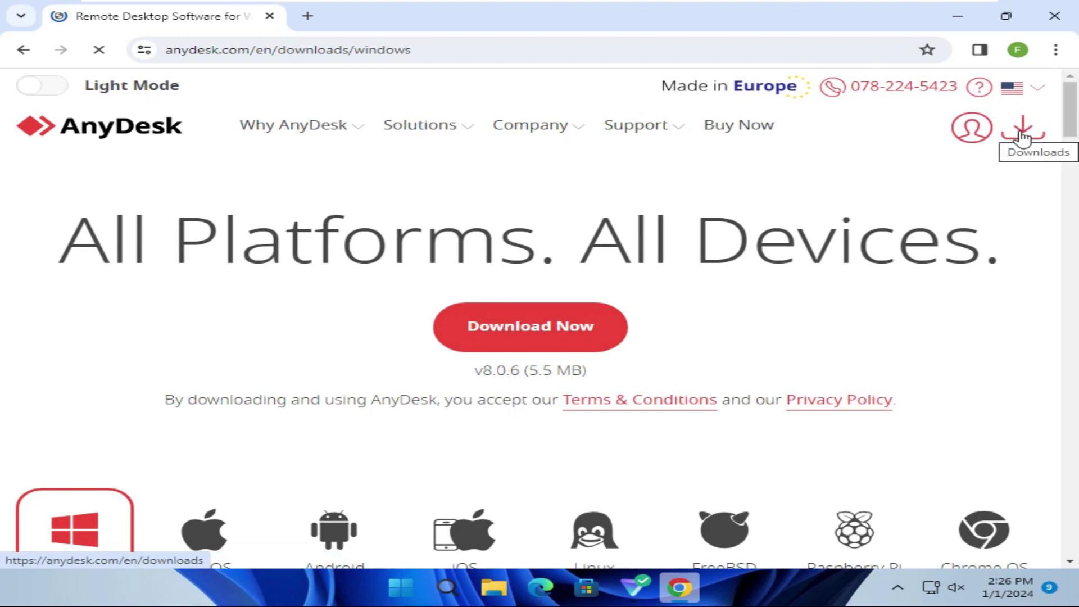
scroll(1067, 135, down, 1)
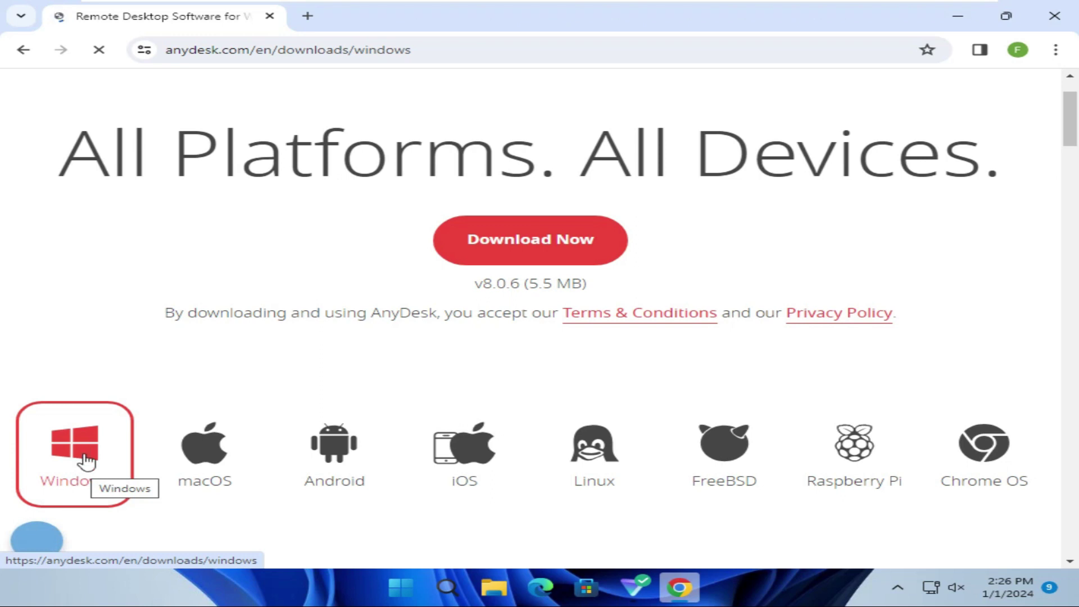
click(179, 435)
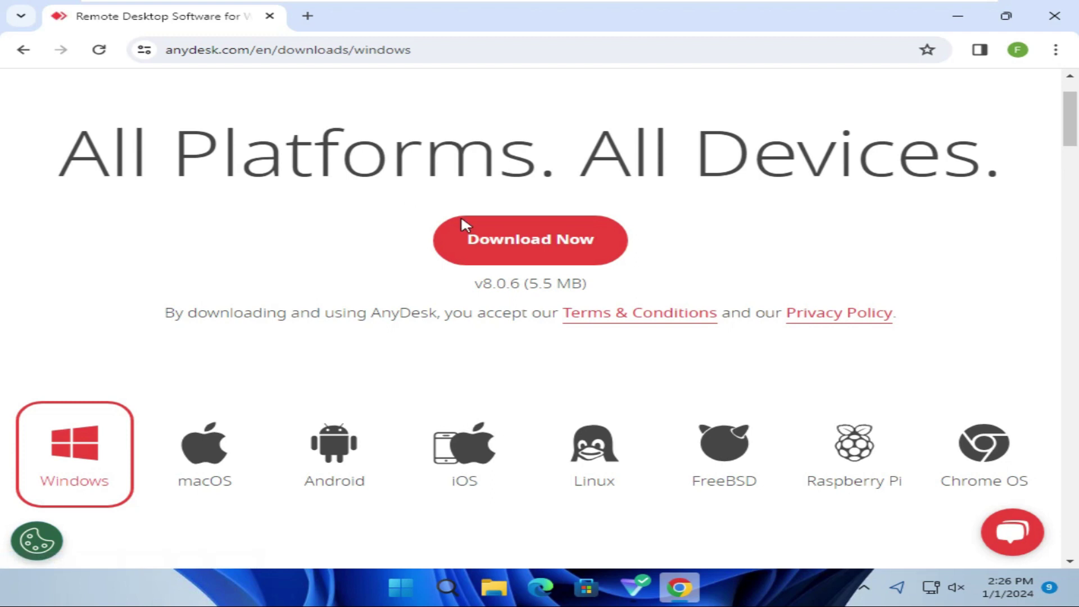
click(569, 240)
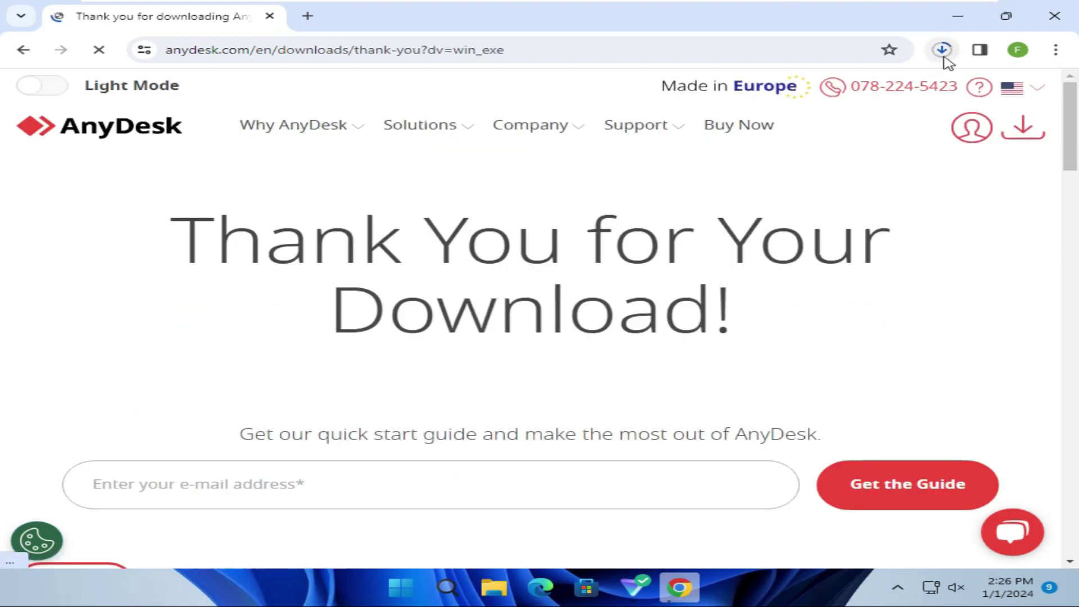
mouse_move(929, 108)
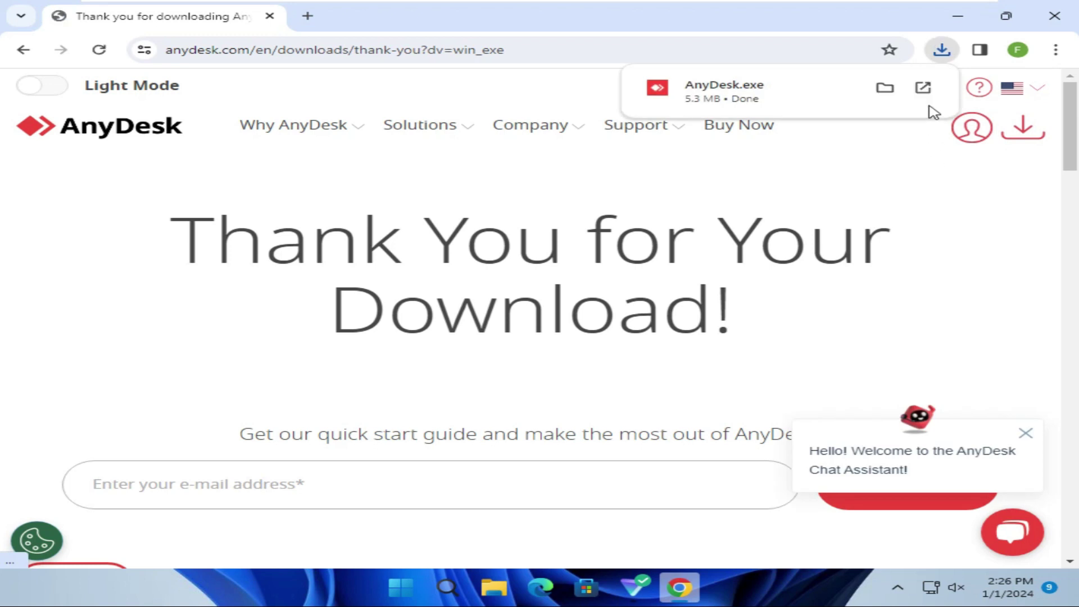
Step: Run AnyDesk.exe from Downloads as administrator, then close Explorer and minimize Chrome
click(887, 96)
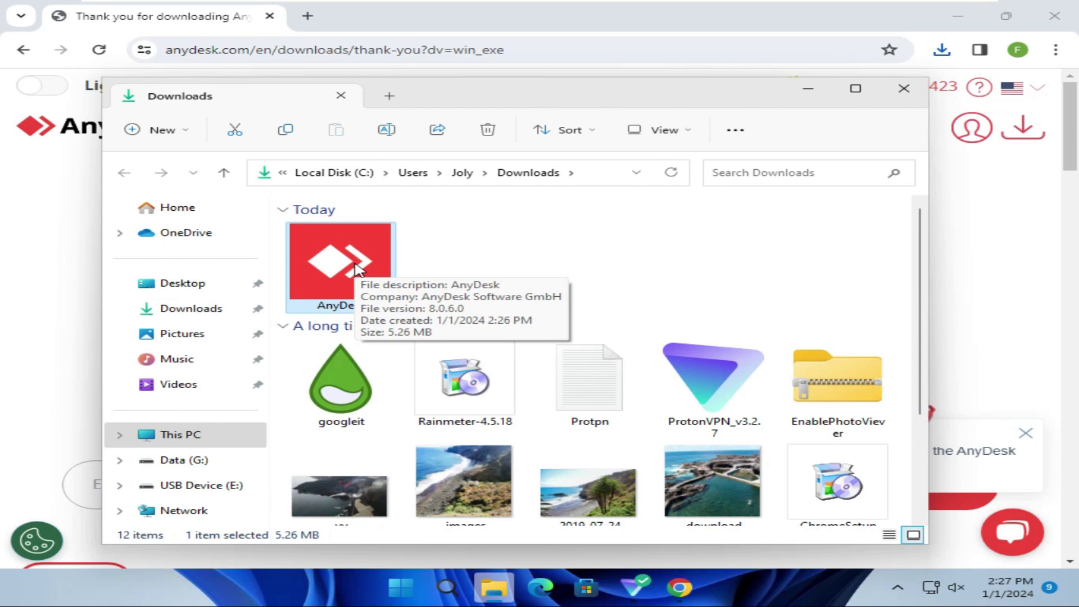
right_click(357, 268)
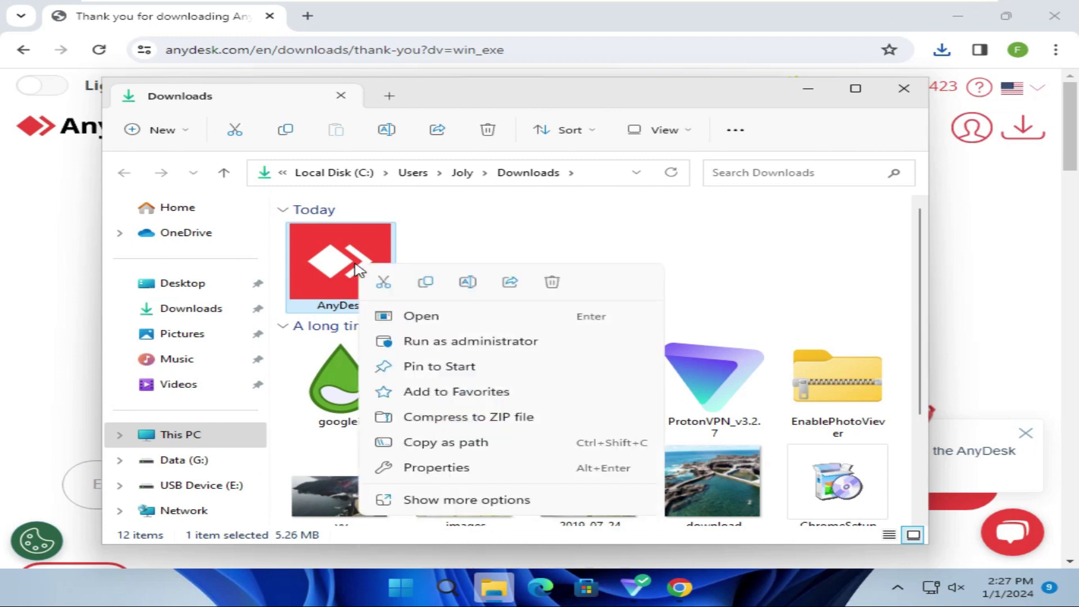
click(441, 344)
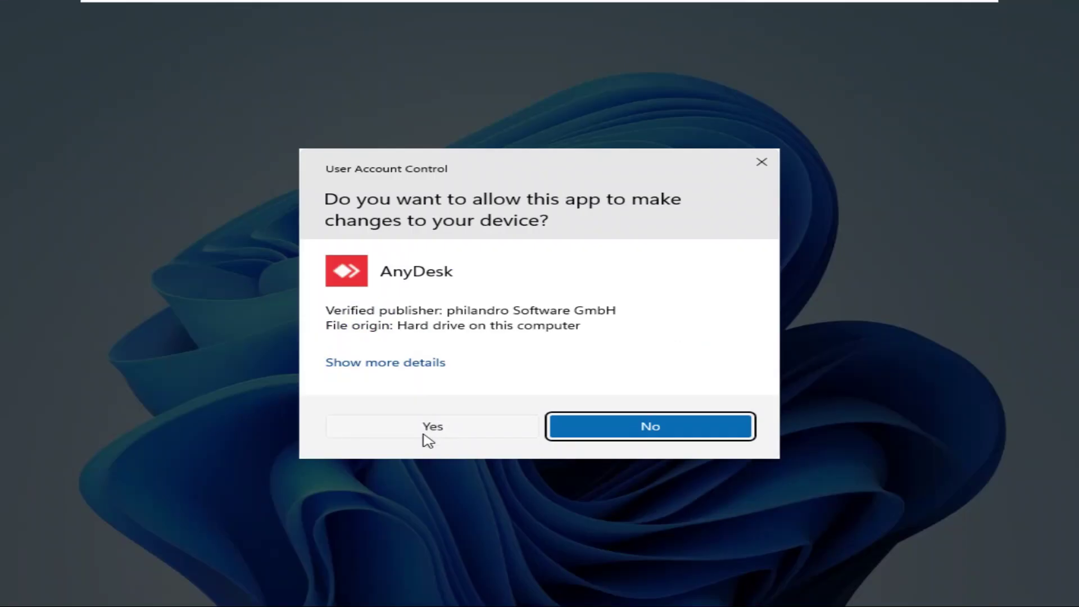
click(426, 428)
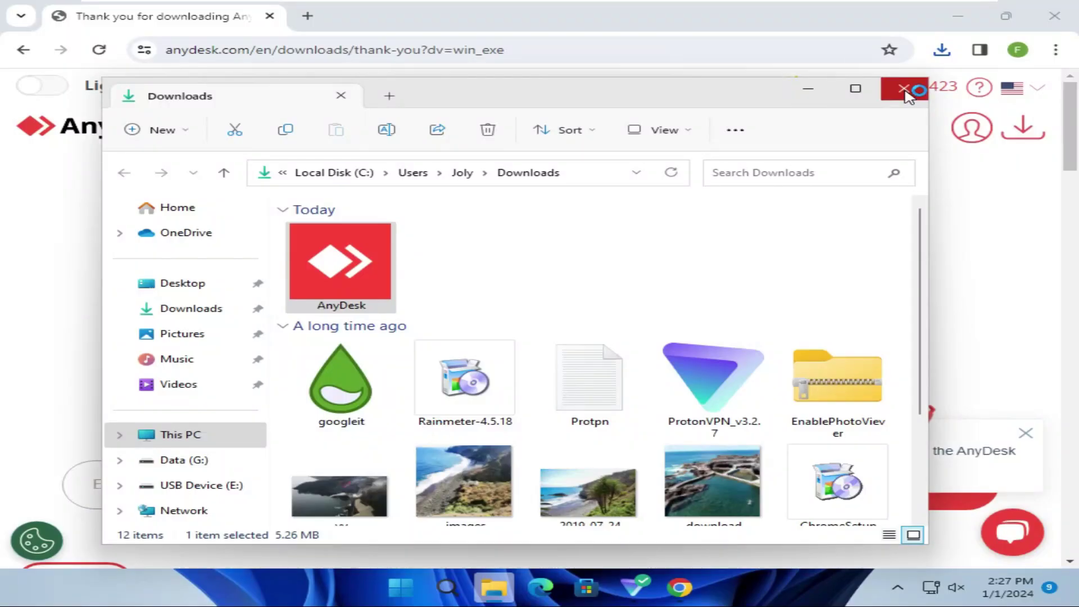
click(909, 91)
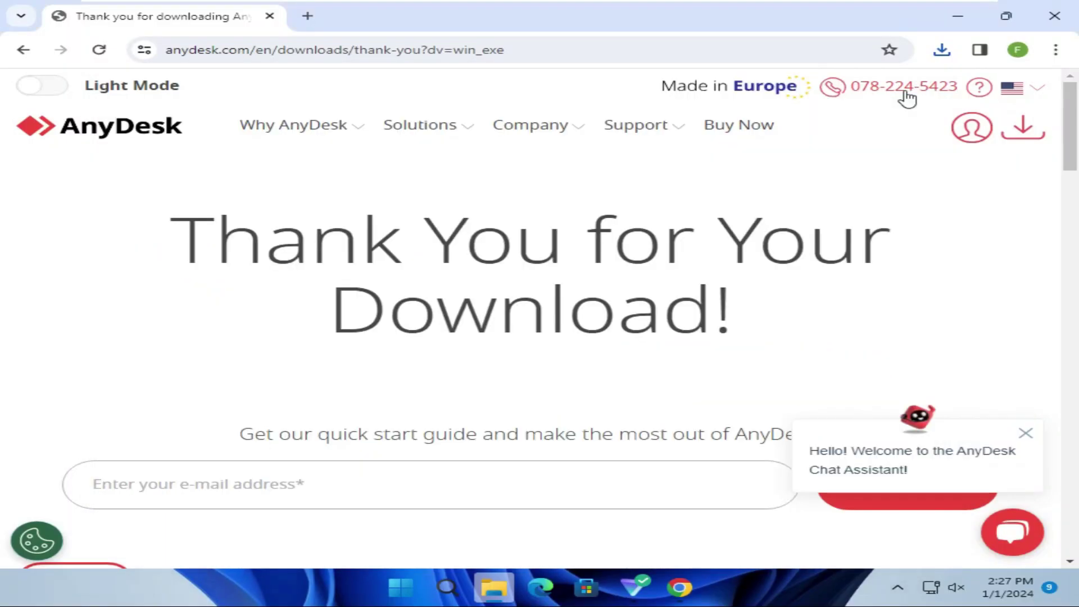
click(972, 17)
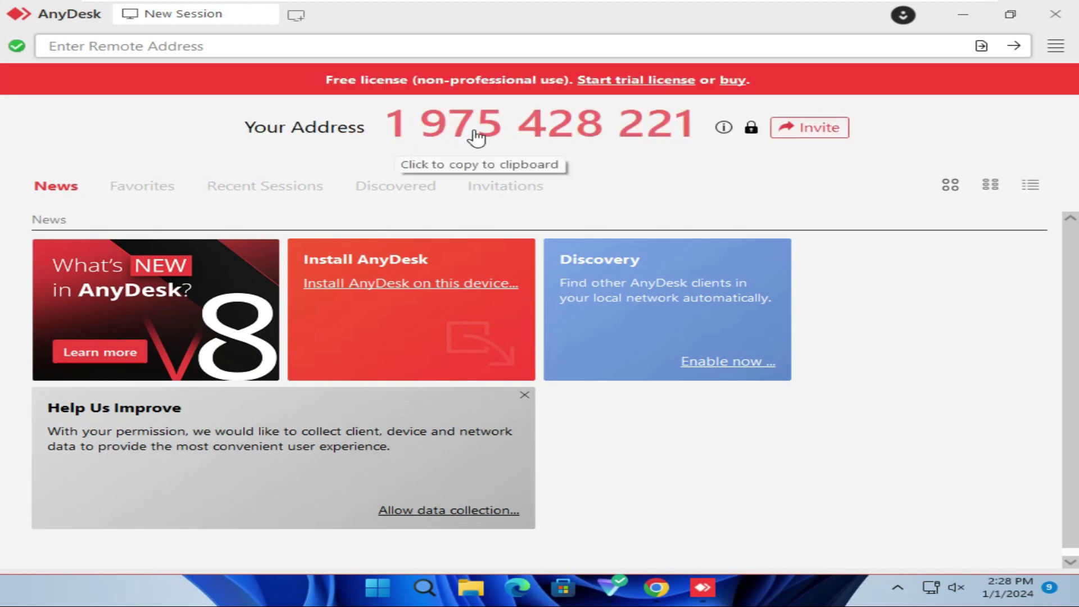
Step: Accept and install AnyDesk to C:\Program Files (x86)\AnyDesk, reopen it, and decline AnyDesk Printers
click(410, 284)
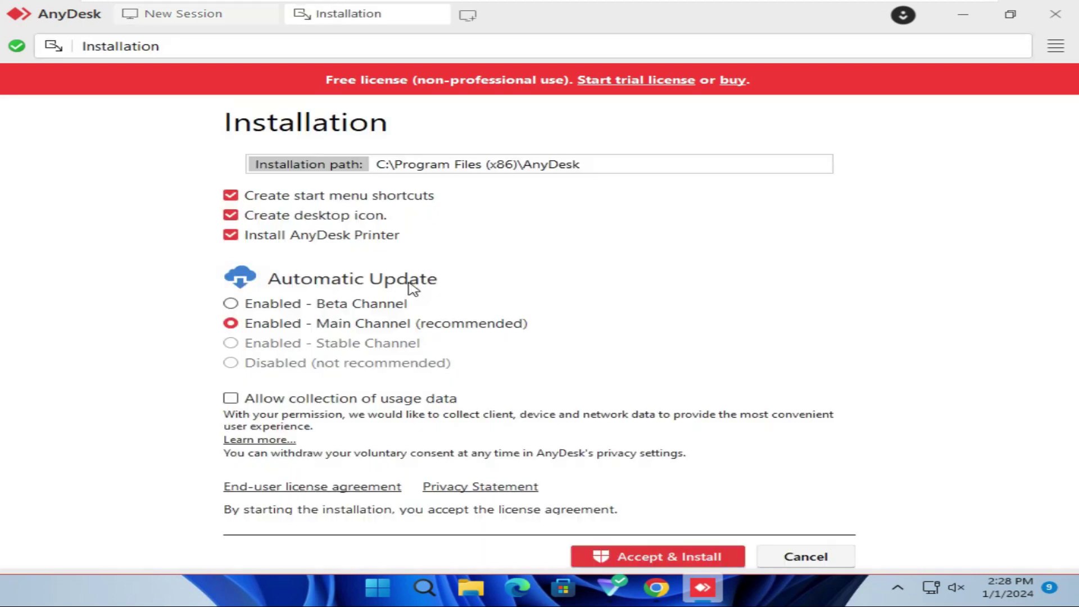
click(665, 559)
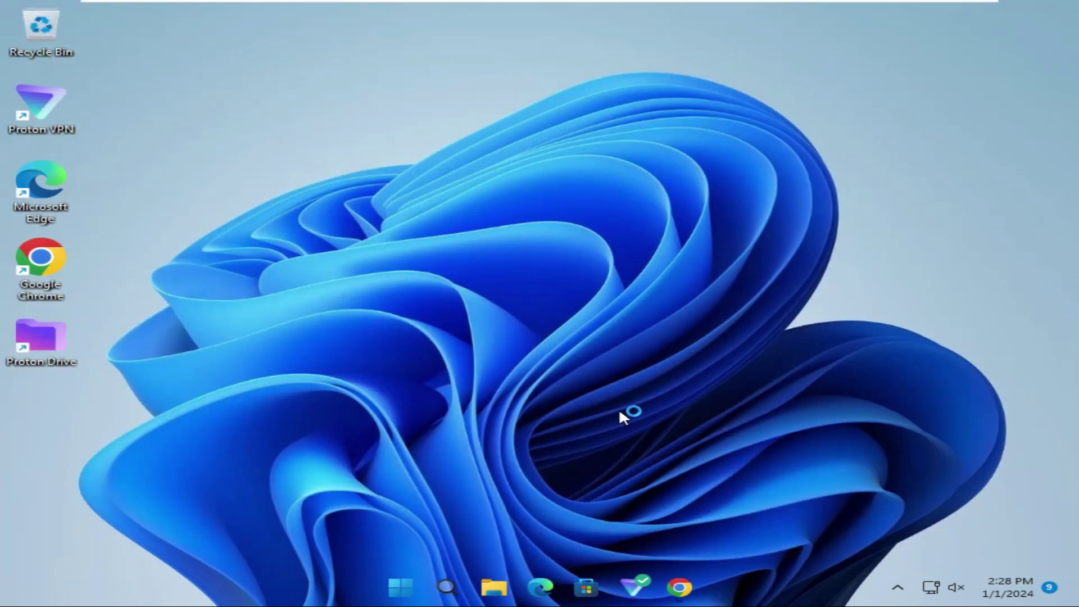
double_click(46, 436)
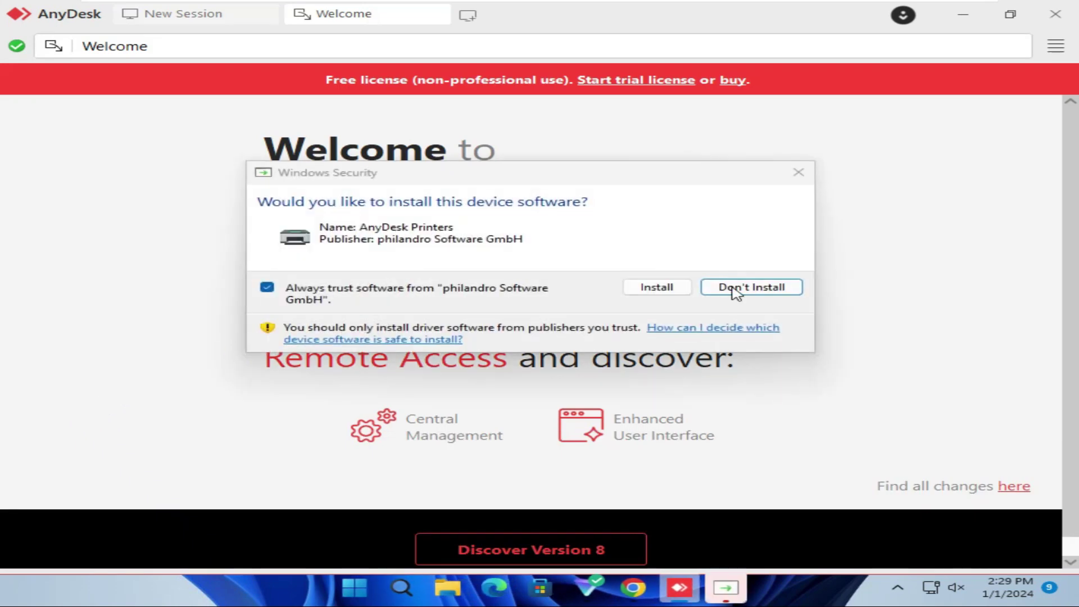
click(736, 289)
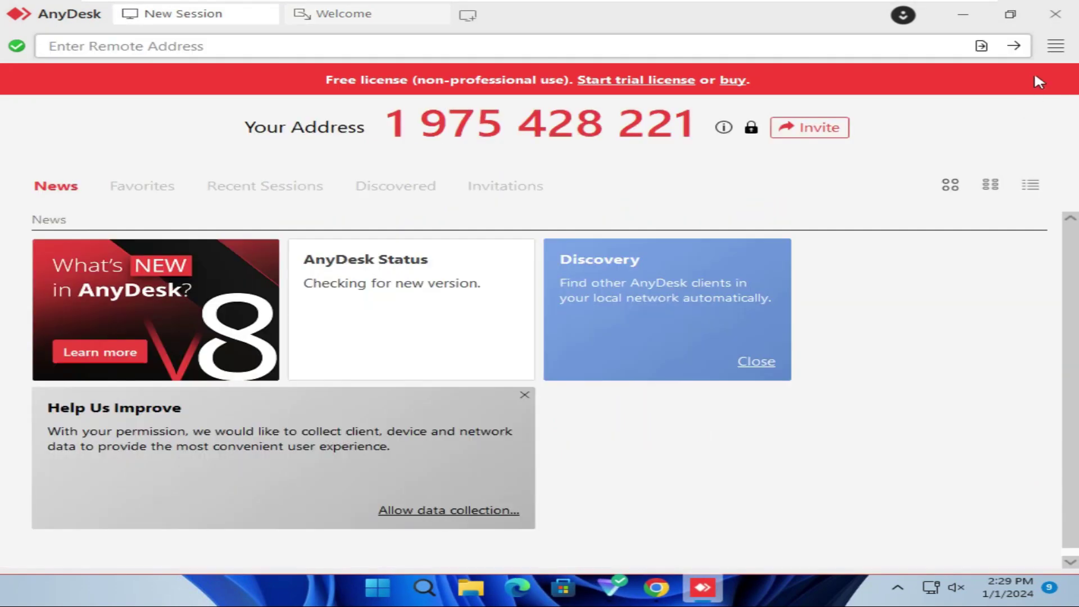
Step: Close AnyDesk, relaunch it from the desktop shortcut, and begin entering the remote computer's address
click(1055, 14)
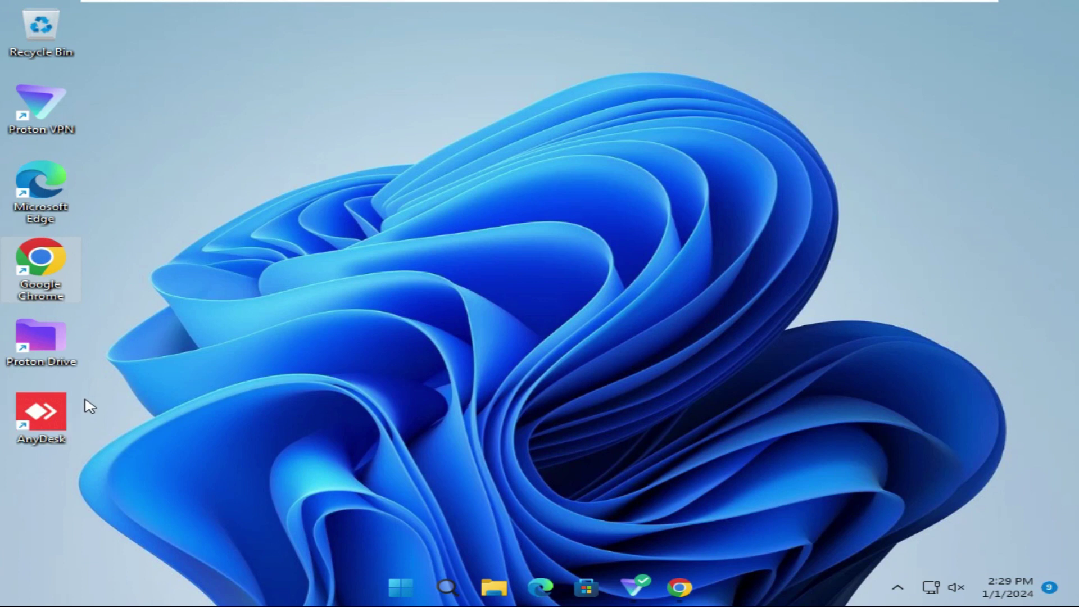
double_click(54, 409)
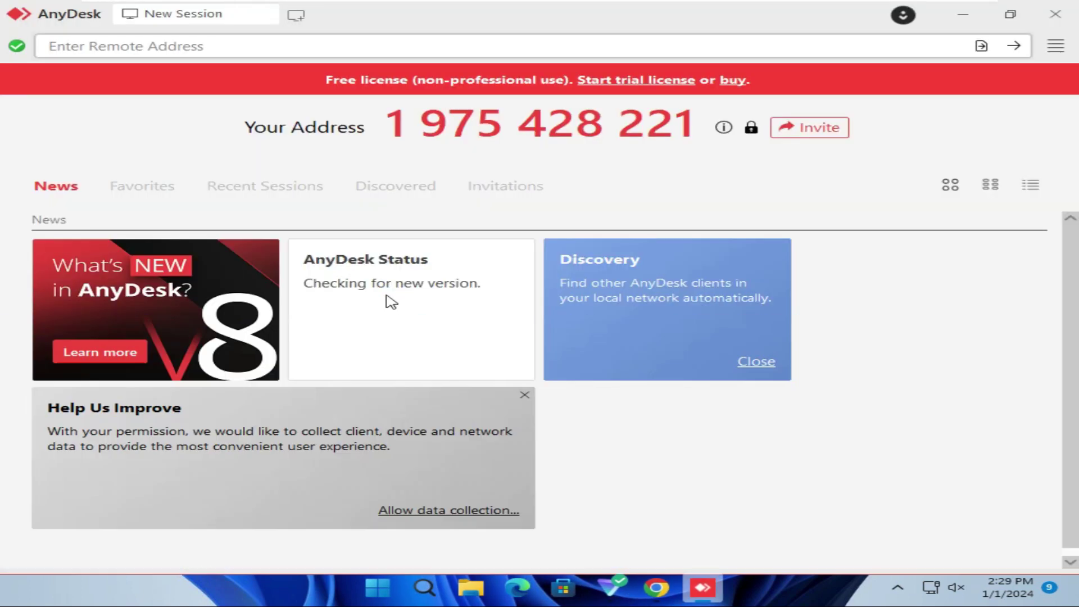
scroll(391, 301, down, 1)
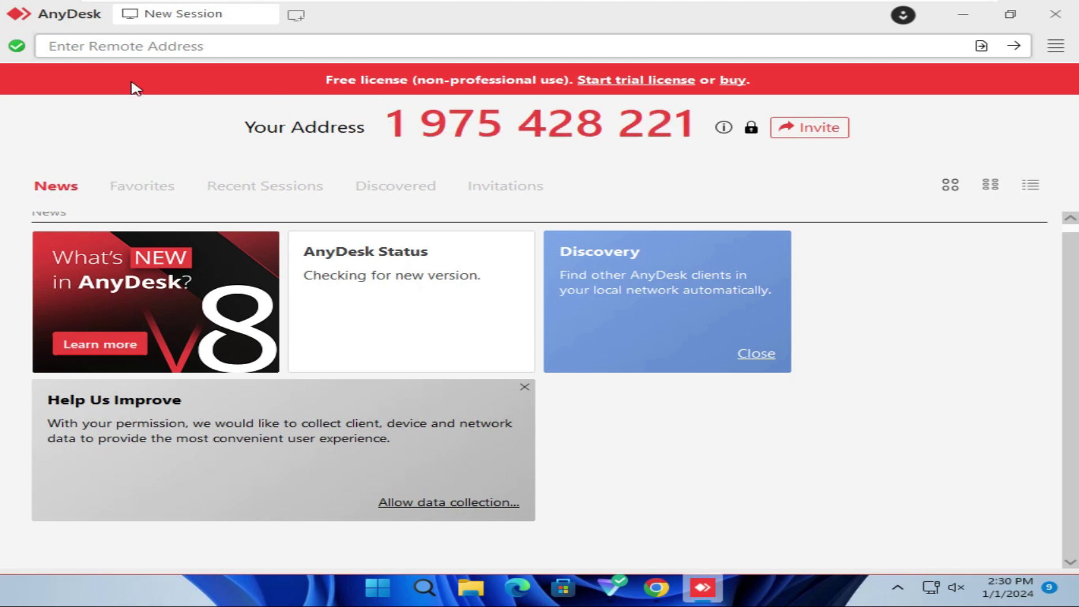
click(111, 44)
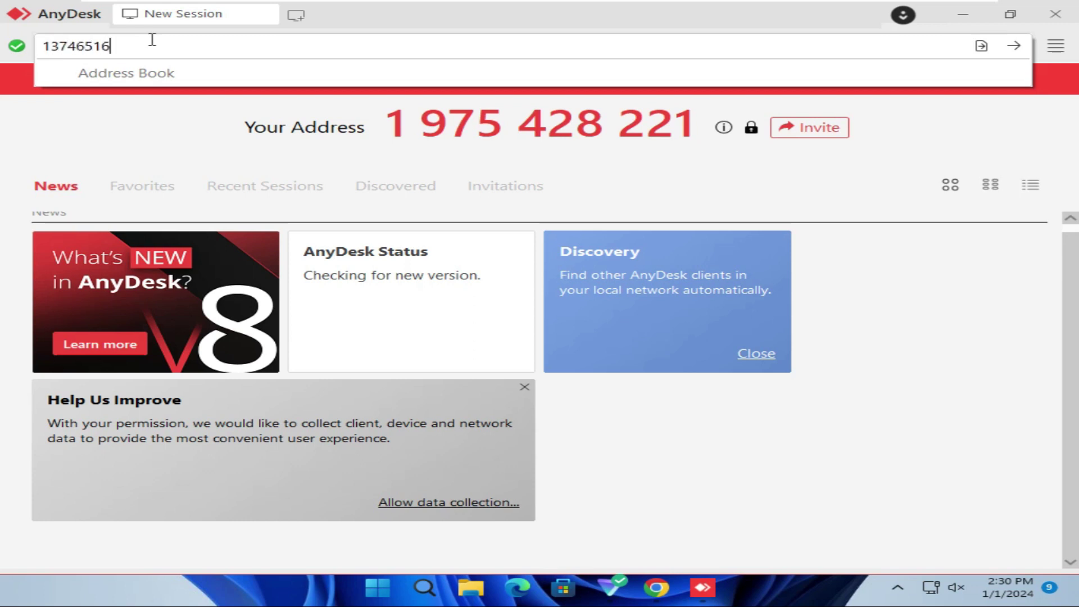
Step: Connect to the Windows 10 computer and minimize its AnyDesk, Downloads and browser windows
click(1015, 52)
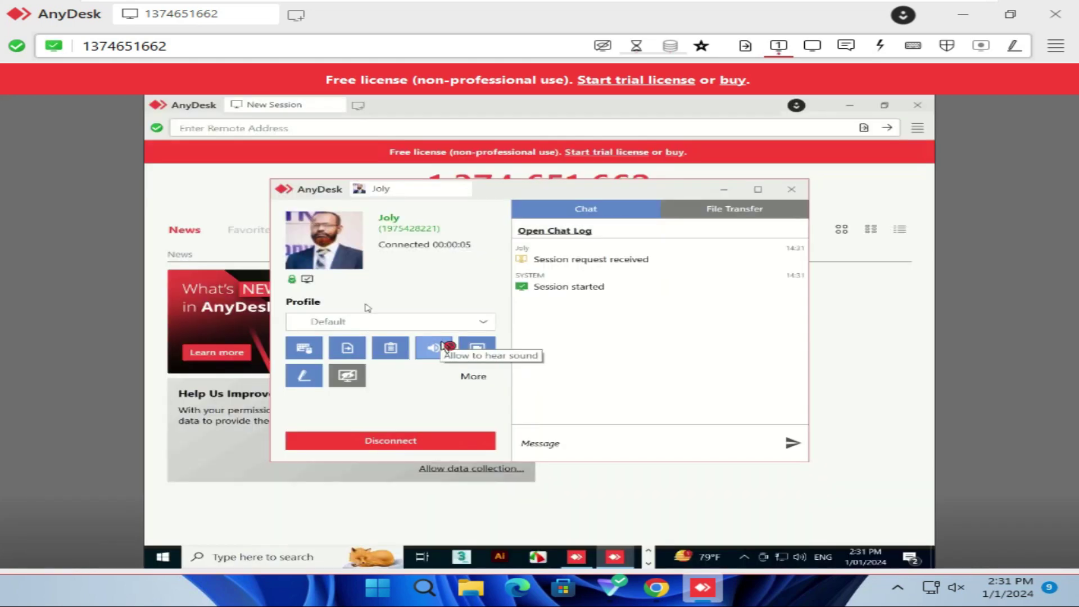
click(726, 191)
click(849, 105)
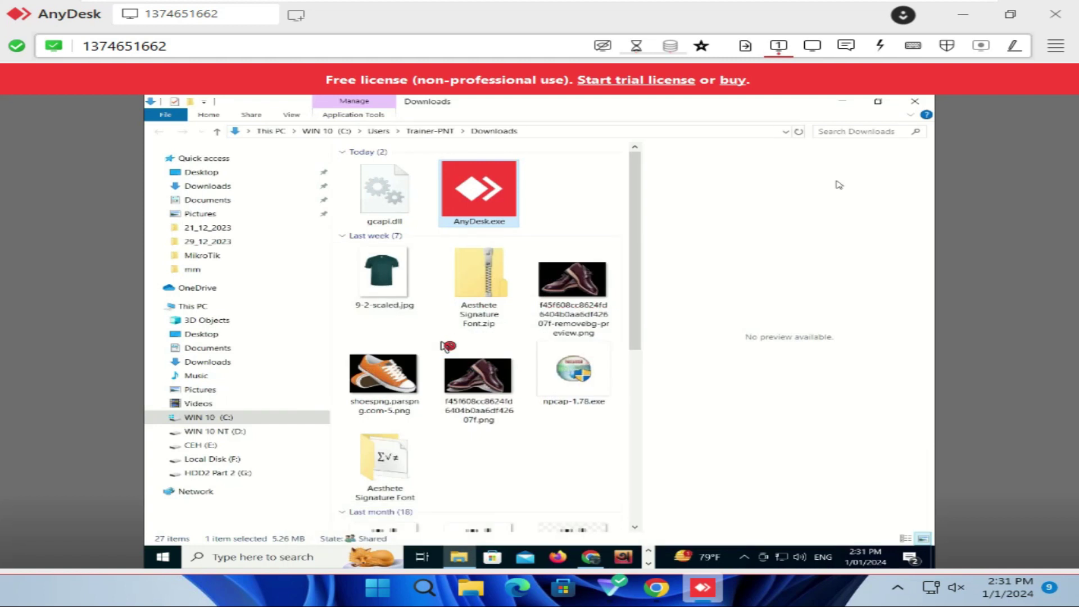
click(842, 103)
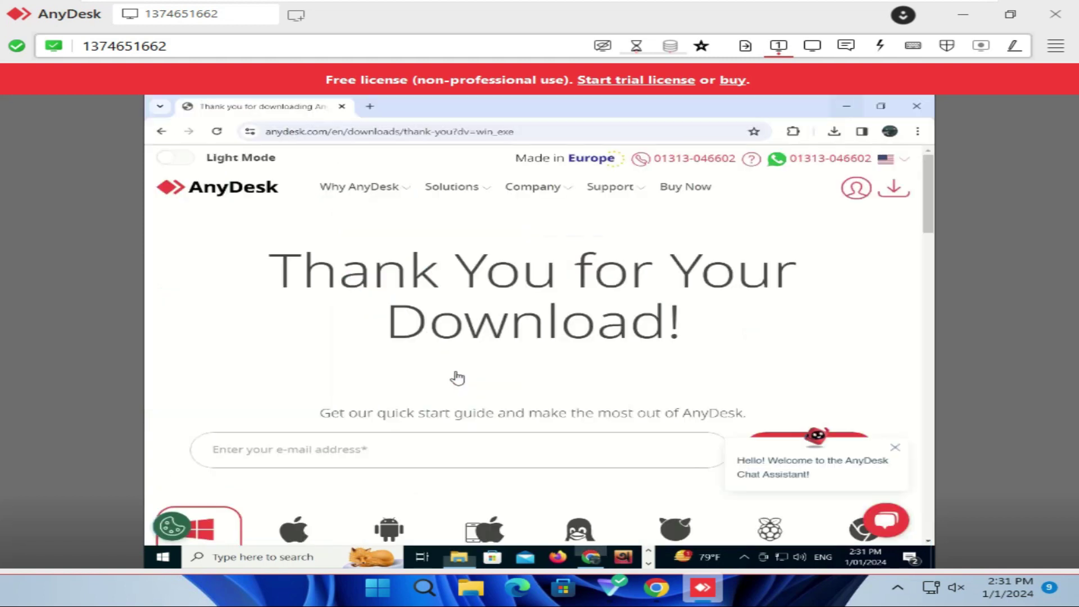
click(845, 107)
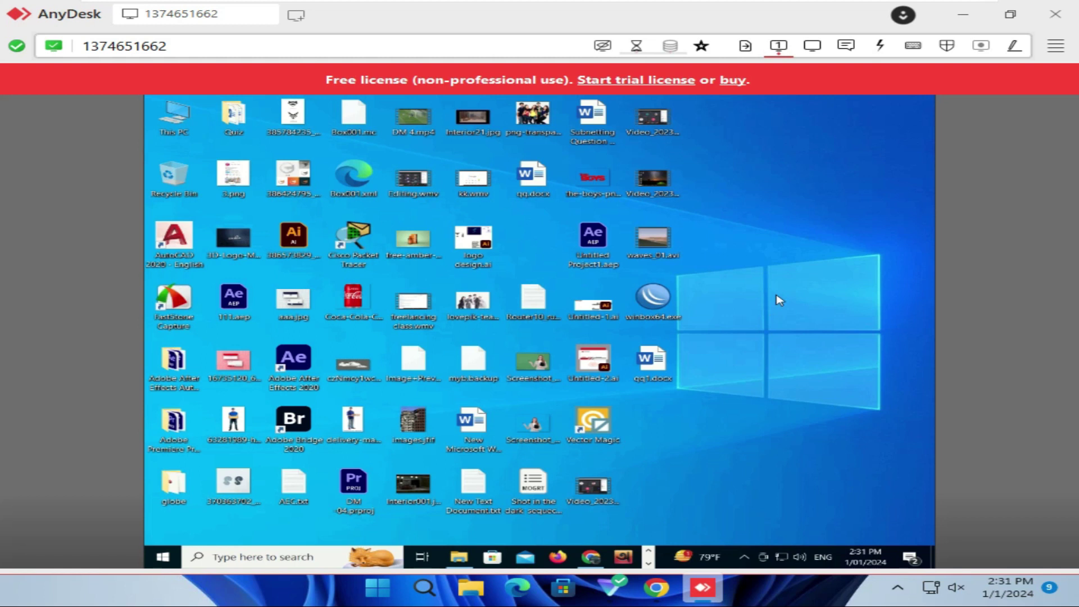
click(962, 15)
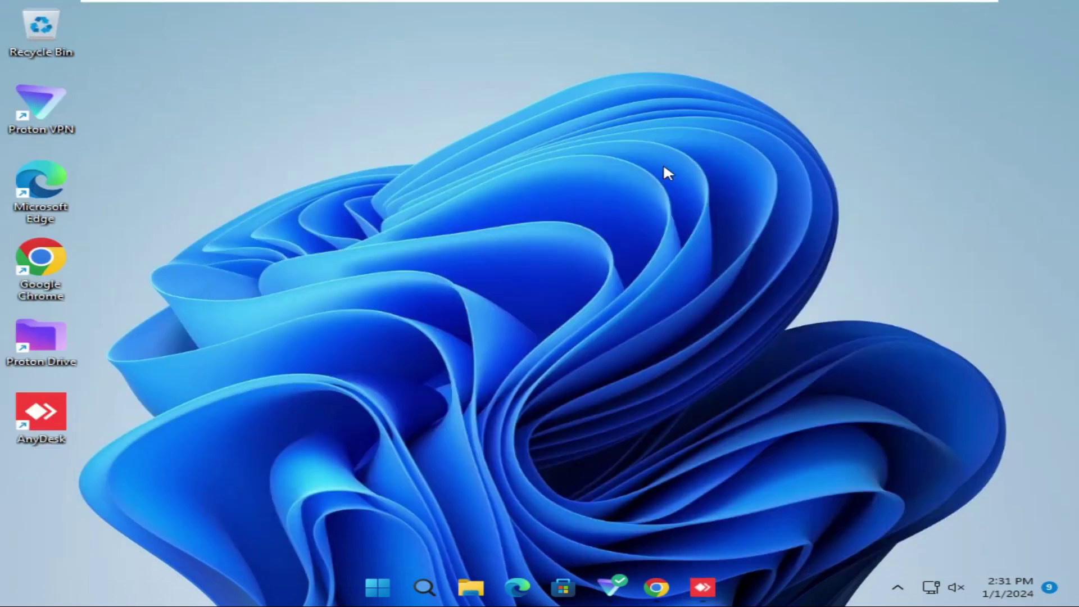
click(702, 587)
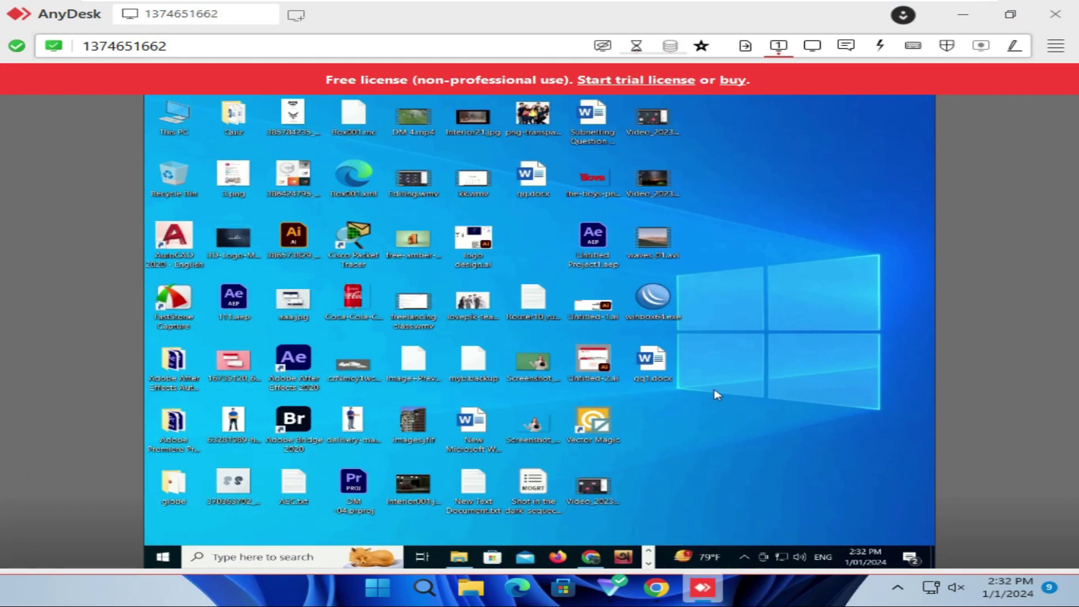